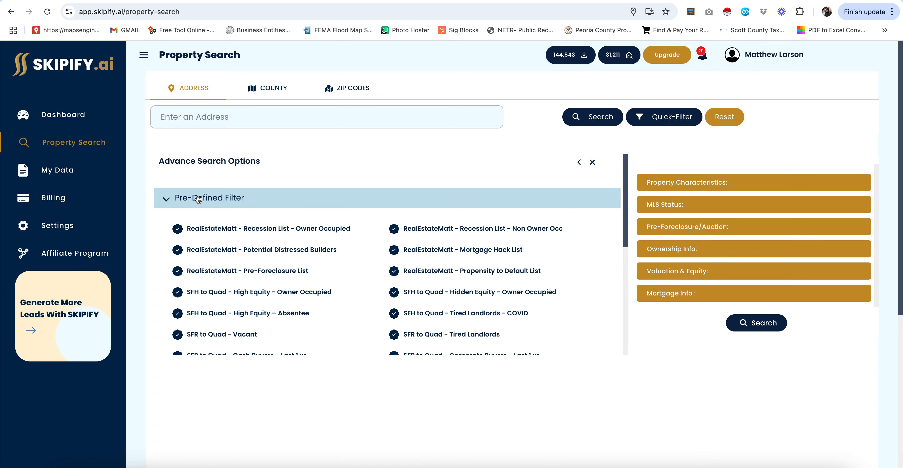
- Choose the Roofing Lightning Leads pre-defined filter, then go to the My Data past-orders list
{"action": "scroll", "coordinate": [351, 270], "scroll_direction": "down", "scroll_amount": 5}
{"action": "left_click", "coordinate": [370, 277]}
{"action": "left_click", "coordinate": [395, 259]}
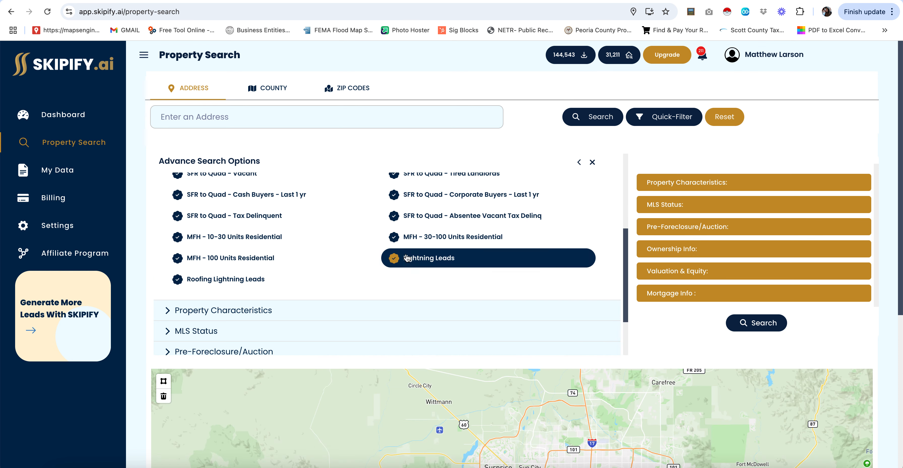
{"action": "left_click", "coordinate": [228, 284]}
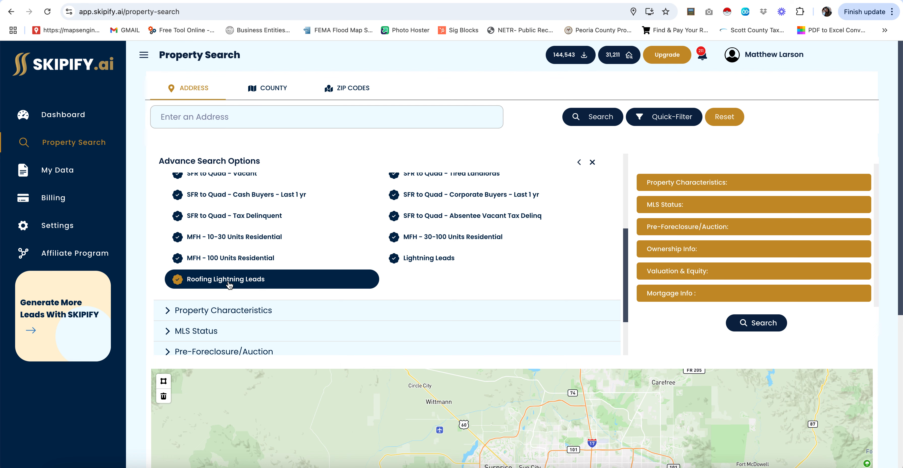
{"action": "left_click", "coordinate": [68, 173]}
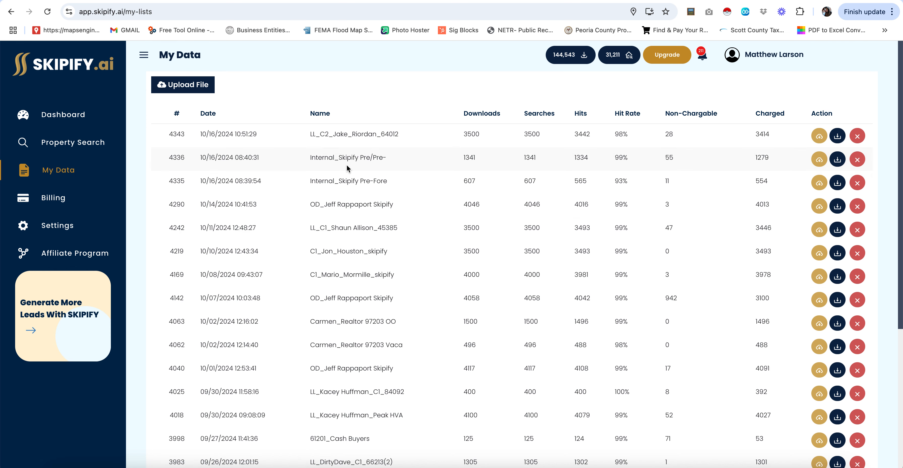
- Download Pre-Foreclosure List 10.16.24.csv from the 4336 order row and switch to Smarter Contact
{"action": "left_click", "coordinate": [838, 161]}
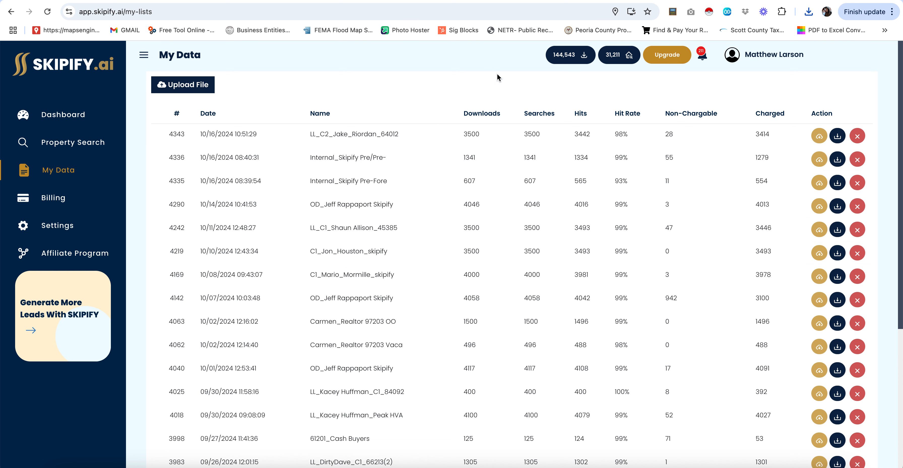
{"action": "key", "text": "ctrl+Tab"}
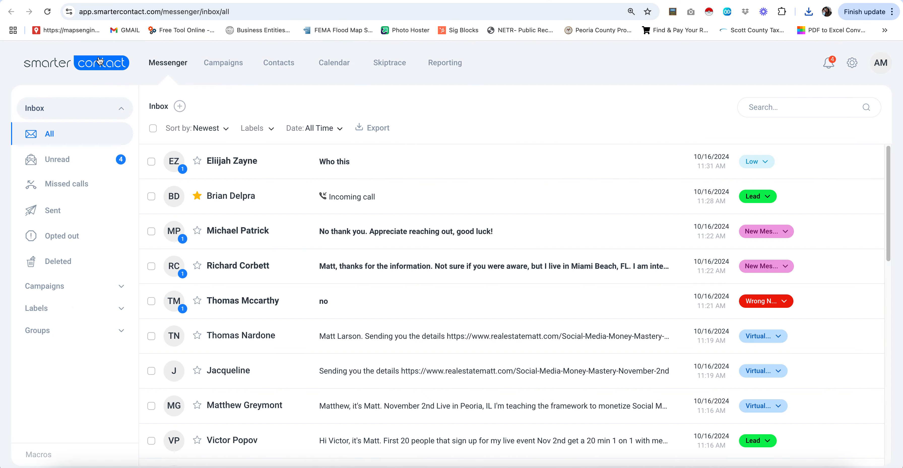
- Upload Pre-Foreclosure List 10.16.24.csv from Downloads as a new contact list and continue to mapping
{"action": "left_click", "coordinate": [288, 62]}
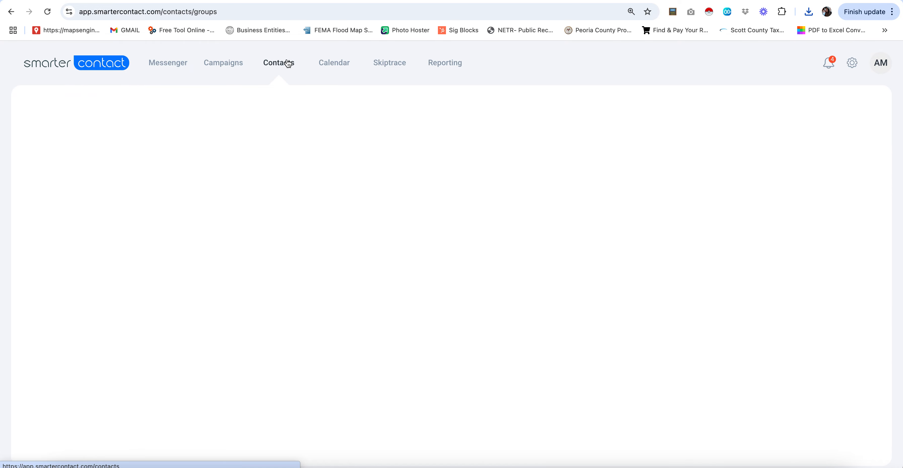
{"action": "left_click", "coordinate": [214, 143]}
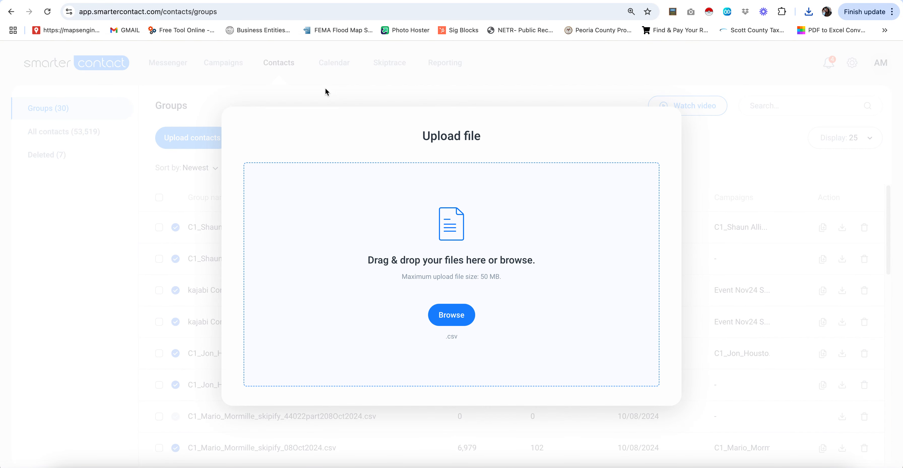
{"action": "left_click", "coordinate": [464, 319]}
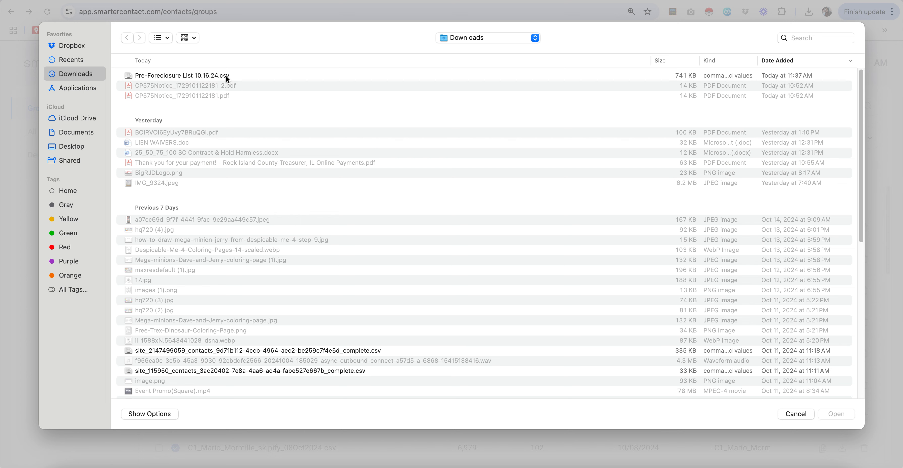
{"action": "double_click", "coordinate": [231, 76]}
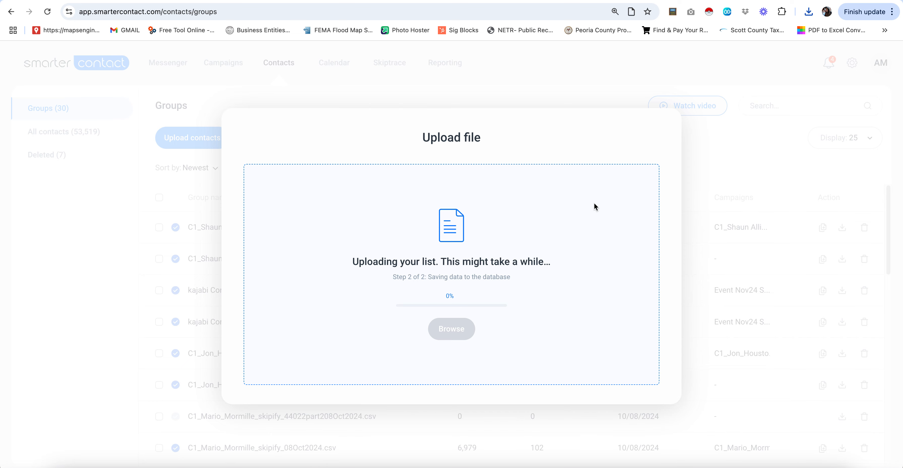
{"action": "left_click", "coordinate": [457, 317]}
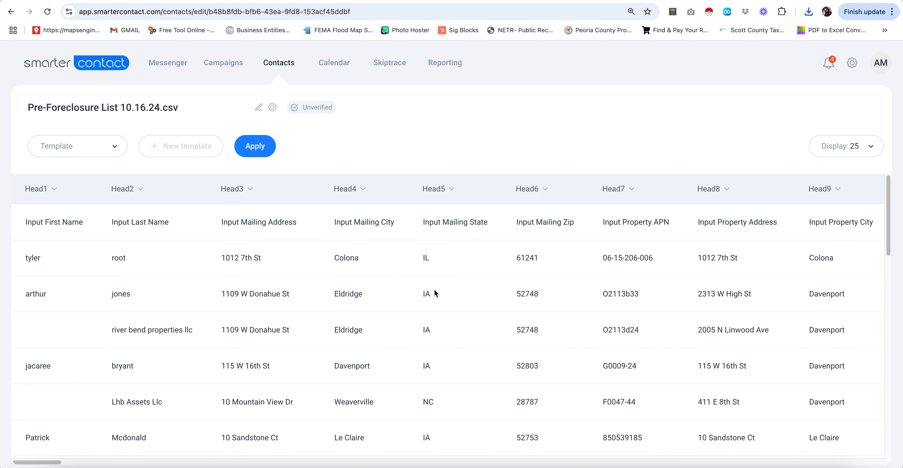
- Map the first three columns to First name, Last name and Mailing address
{"action": "left_click", "coordinate": [46, 189]}
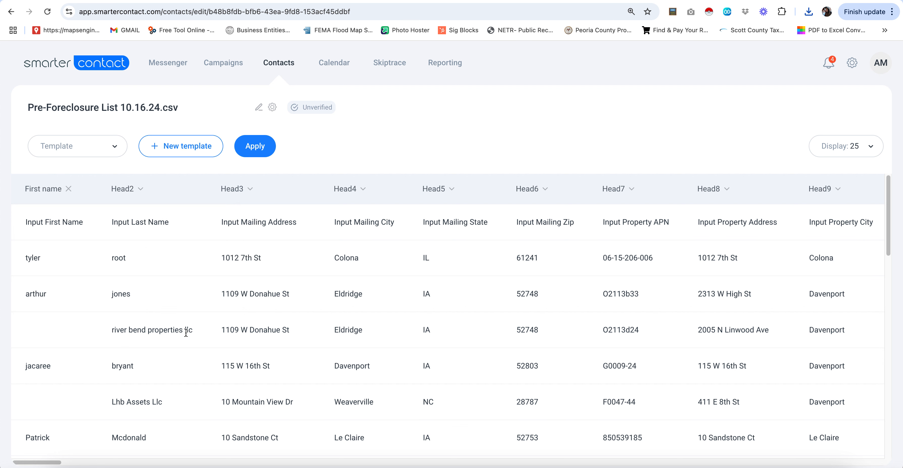
{"action": "left_click", "coordinate": [140, 189]}
{"action": "left_click", "coordinate": [132, 244]}
{"action": "left_click", "coordinate": [238, 196]}
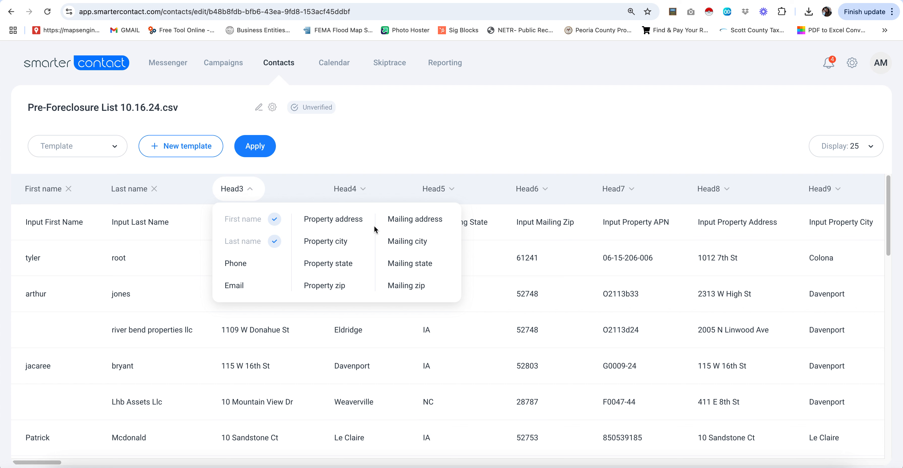
{"action": "left_click", "coordinate": [397, 224]}
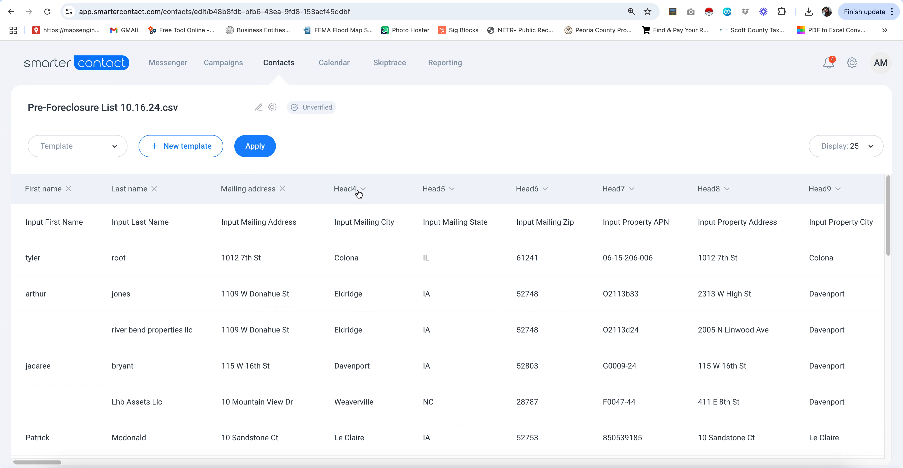
- Map the next columns to Mailing city, state and zip, and Head8 to Property address
{"action": "left_click", "coordinate": [358, 194]}
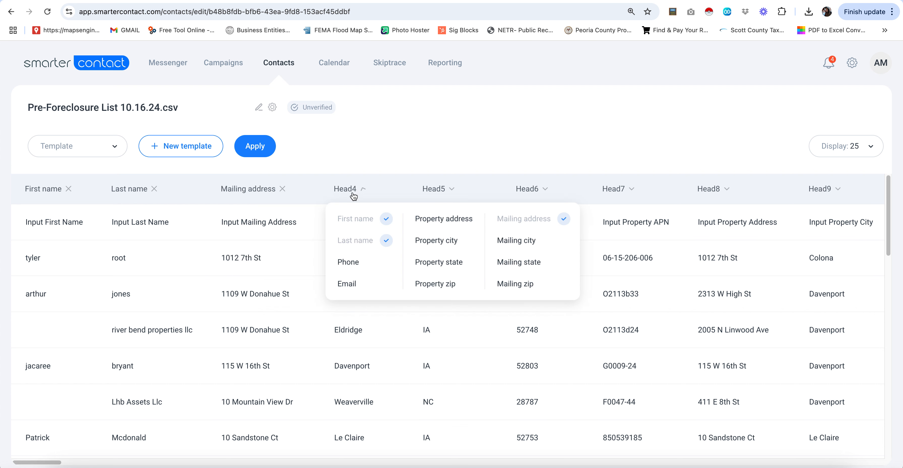
{"action": "left_click", "coordinate": [511, 241]}
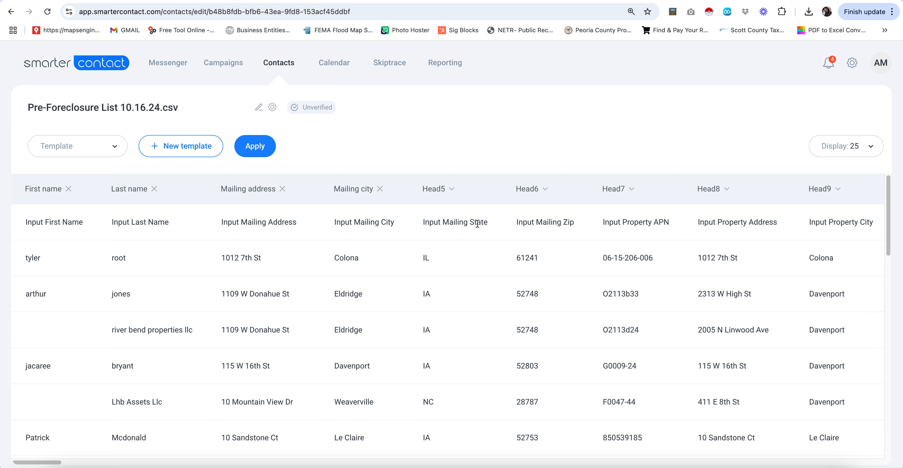
{"action": "left_click", "coordinate": [452, 190]}
{"action": "left_click", "coordinate": [611, 263]}
{"action": "left_click", "coordinate": [540, 189]}
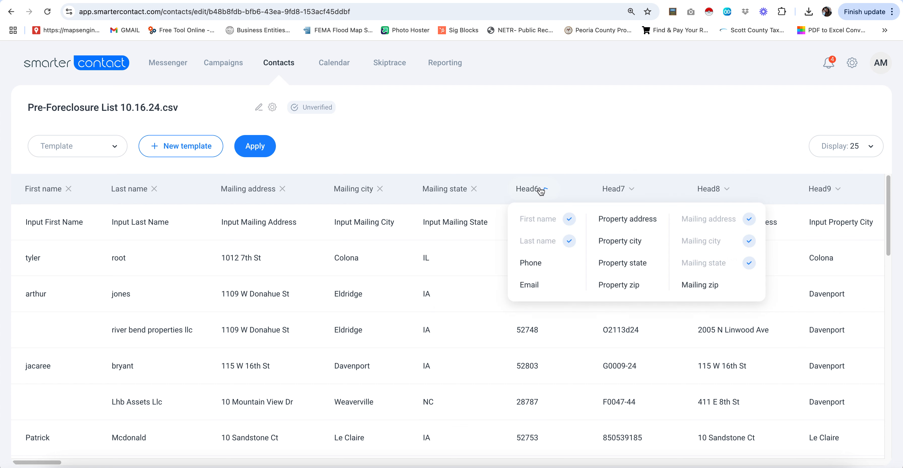
{"action": "left_click", "coordinate": [705, 287]}
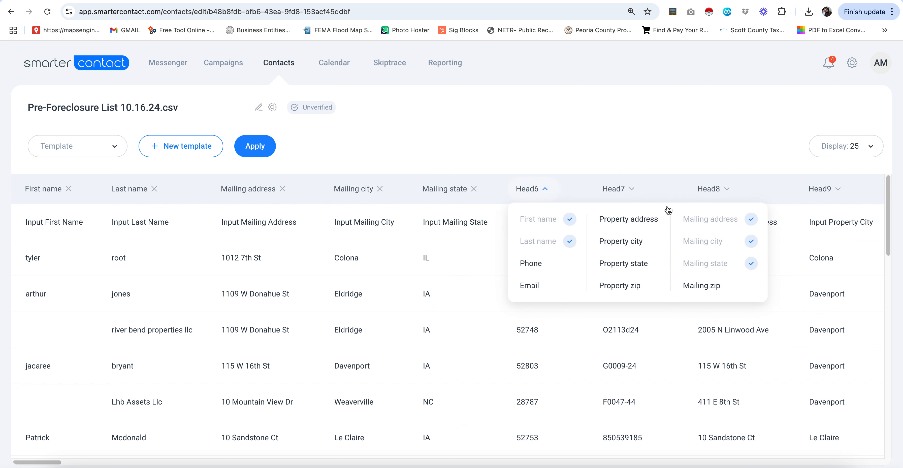
{"action": "left_click", "coordinate": [709, 191]}
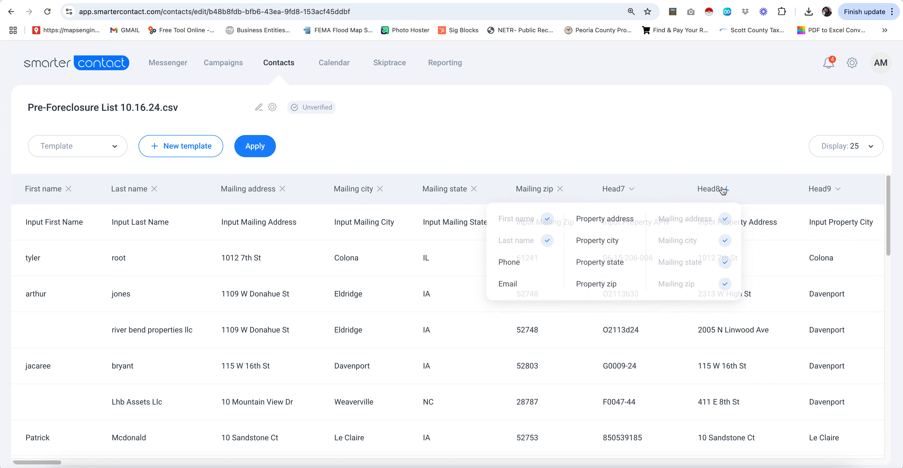
{"action": "left_click", "coordinate": [786, 234]}
{"action": "scroll", "coordinate": [786, 234], "scroll_direction": "right", "scroll_amount": 5}
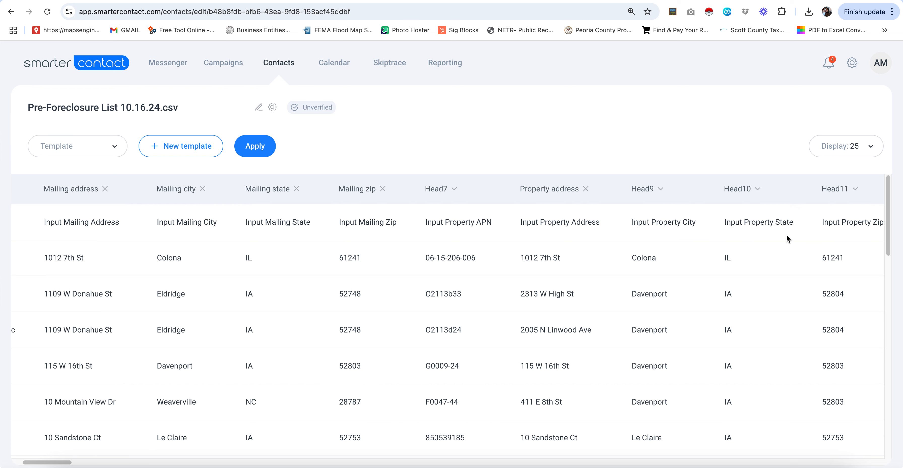
- Map Head9, Head10 and Head11 to Property city, Property state and Property zip
{"action": "scroll", "coordinate": [786, 234], "scroll_direction": "right", "scroll_amount": 5}
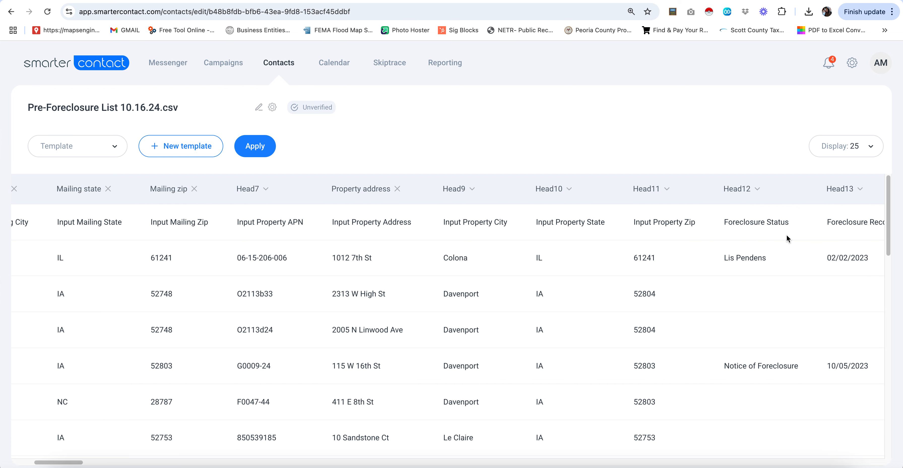
{"action": "left_click", "coordinate": [472, 191]}
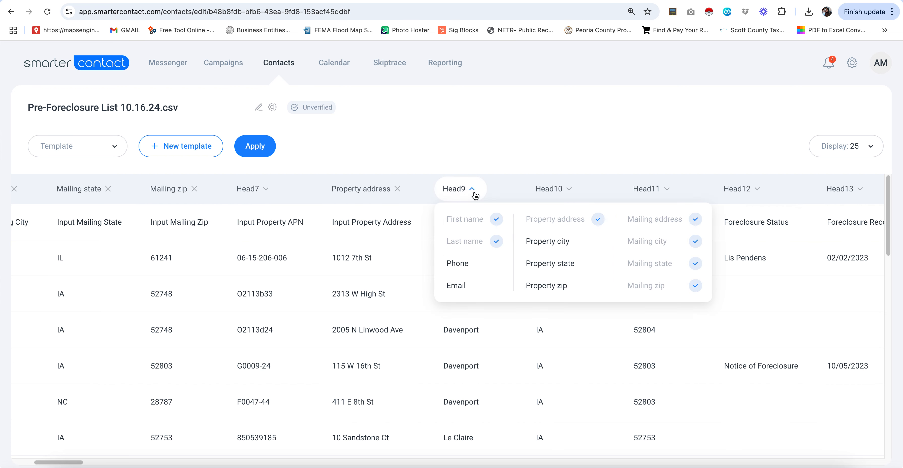
{"action": "left_click", "coordinate": [561, 245]}
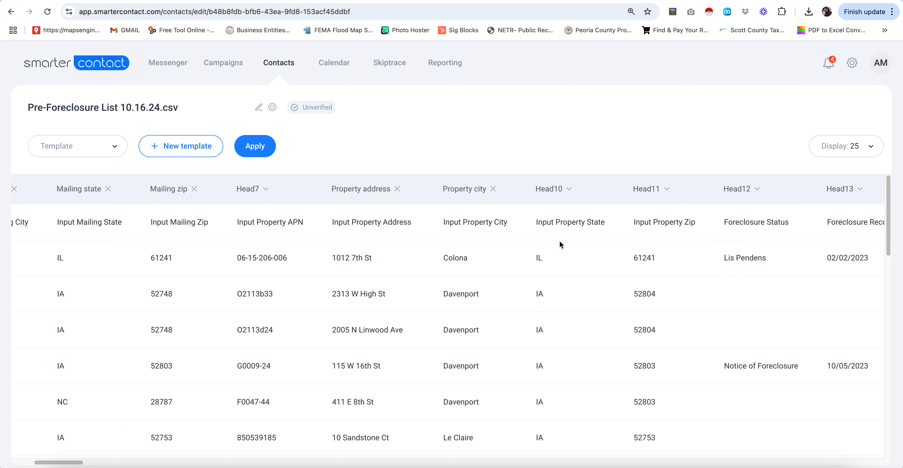
{"action": "left_click", "coordinate": [560, 195]}
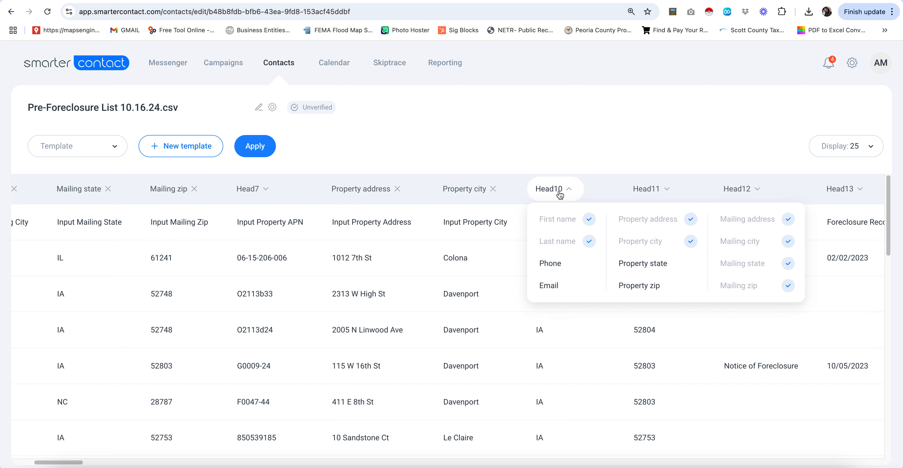
{"action": "left_click", "coordinate": [652, 267]}
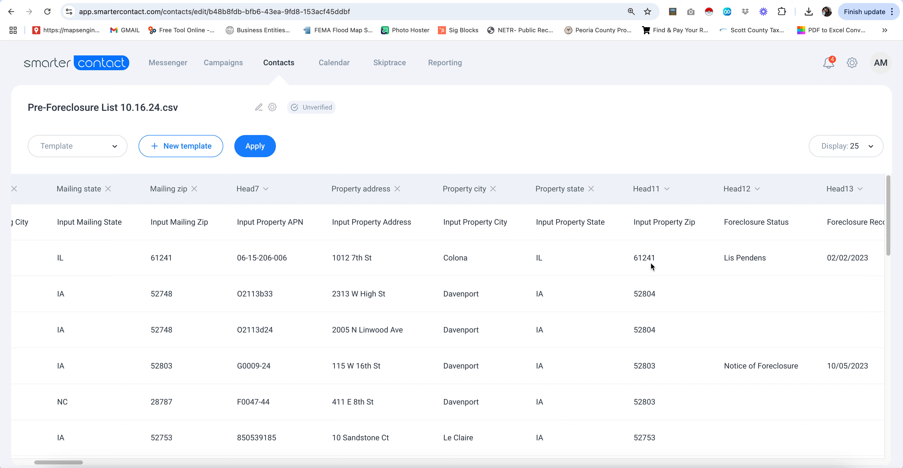
{"action": "left_click", "coordinate": [664, 190]}
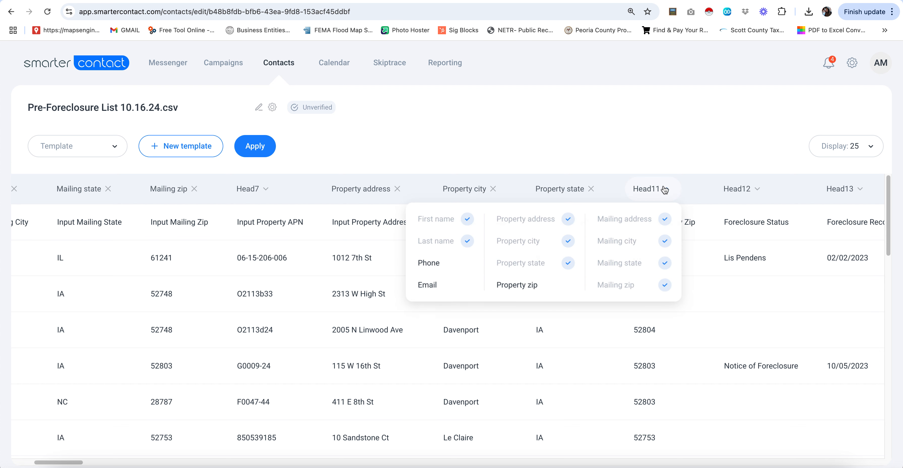
{"action": "left_click", "coordinate": [526, 285]}
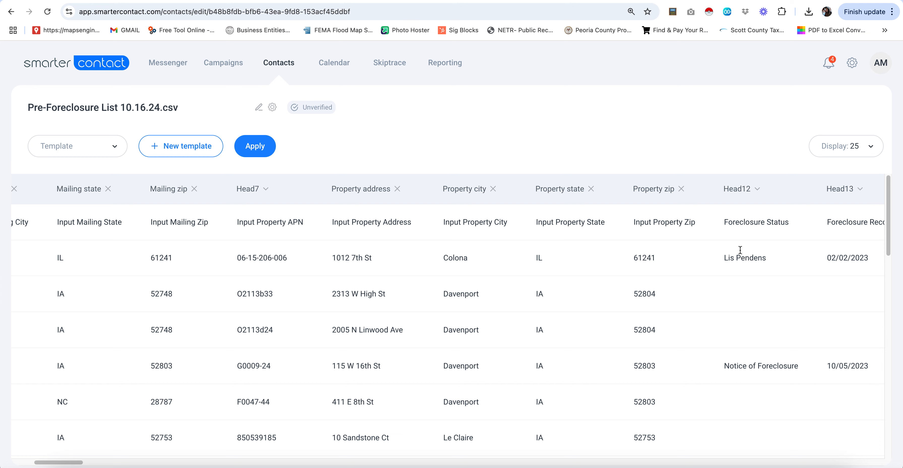
{"action": "scroll", "coordinate": [739, 250], "scroll_direction": "right", "scroll_amount": 6}
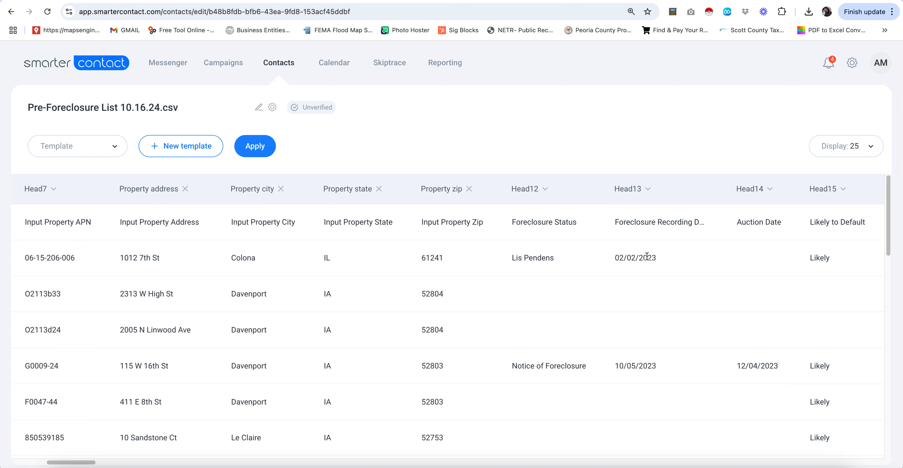
- Map the Phone1, Phone2 and Phone3 columns to the Phone field
{"action": "scroll", "coordinate": [647, 256], "scroll_direction": "right", "scroll_amount": 15}
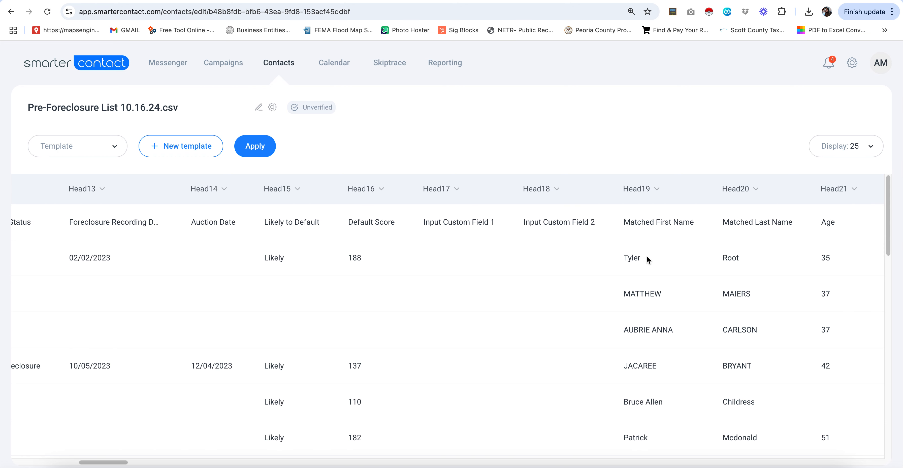
{"action": "scroll", "coordinate": [646, 255], "scroll_direction": "right", "scroll_amount": 1}
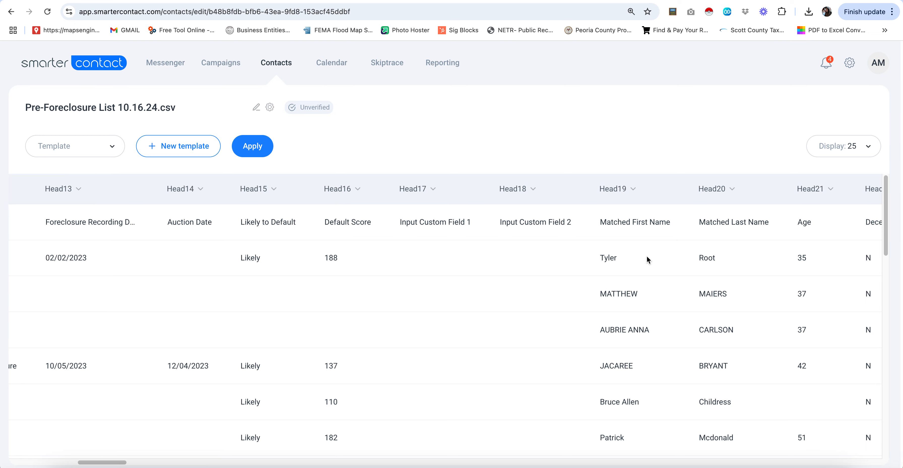
{"action": "scroll", "coordinate": [654, 242], "scroll_direction": "right", "scroll_amount": 14}
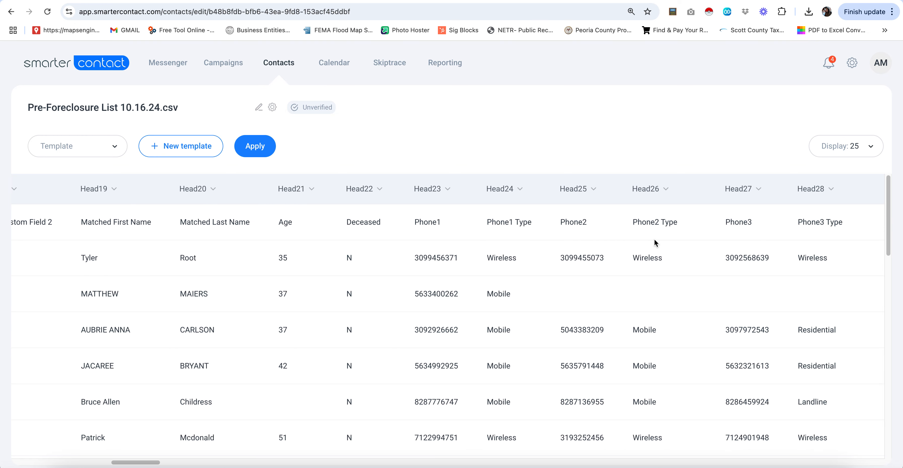
{"action": "left_click", "coordinate": [439, 192]}
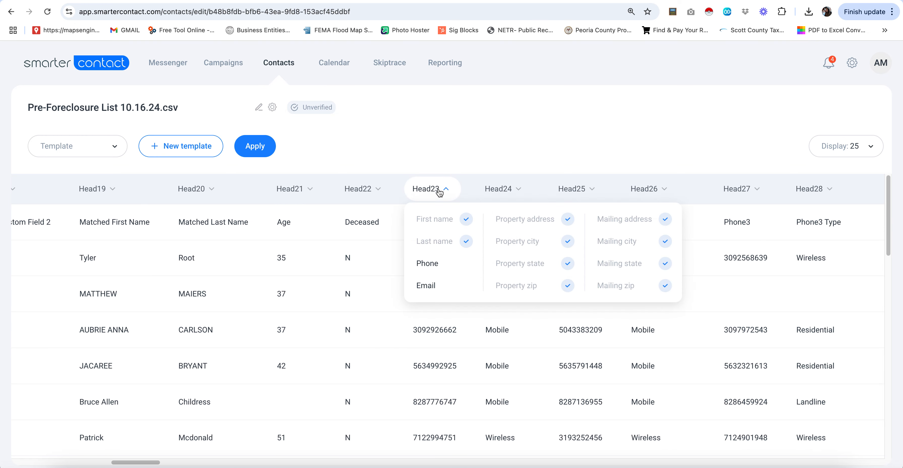
{"action": "left_click", "coordinate": [437, 264]}
{"action": "left_click", "coordinate": [593, 190]}
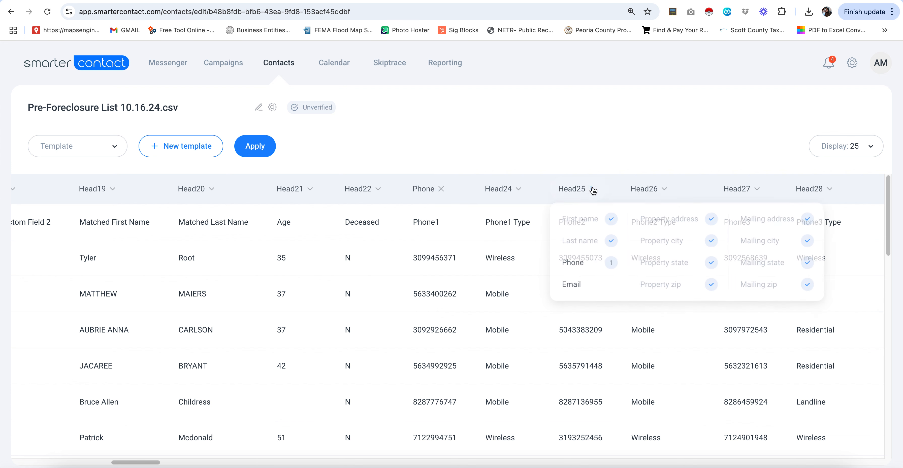
{"action": "left_click", "coordinate": [574, 264]}
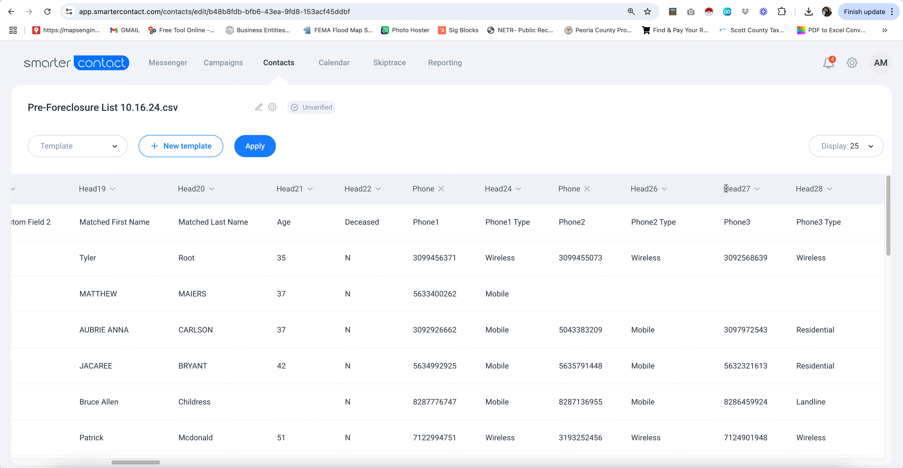
{"action": "left_click", "coordinate": [746, 194]}
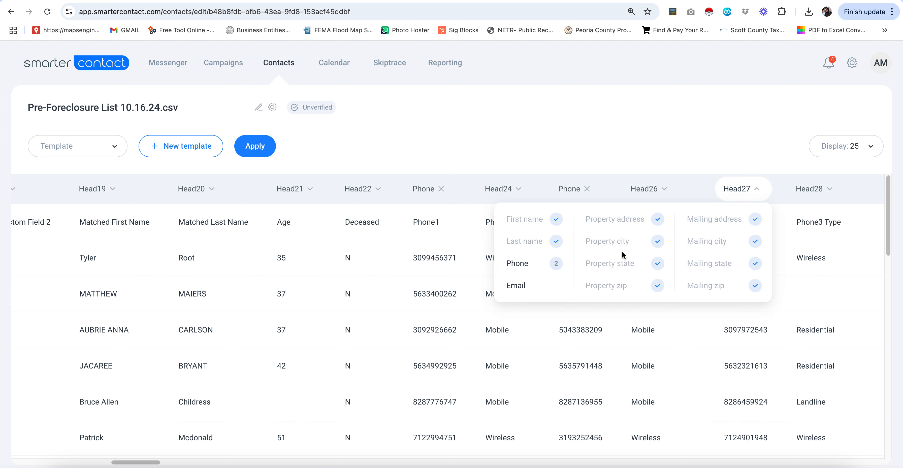
{"action": "left_click", "coordinate": [813, 259]}
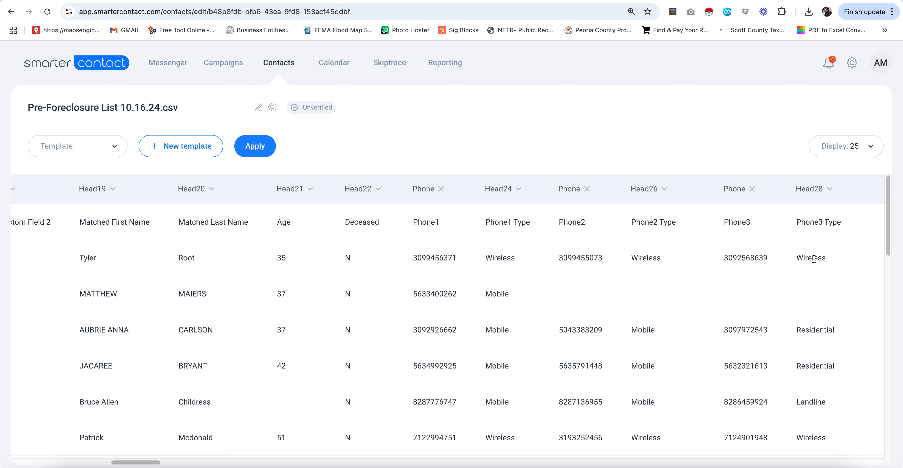
- Map Phone4 to Phone, leave Phone5 unmapped, and make the list title editable
{"action": "scroll", "coordinate": [813, 259], "scroll_direction": "right", "scroll_amount": 8}
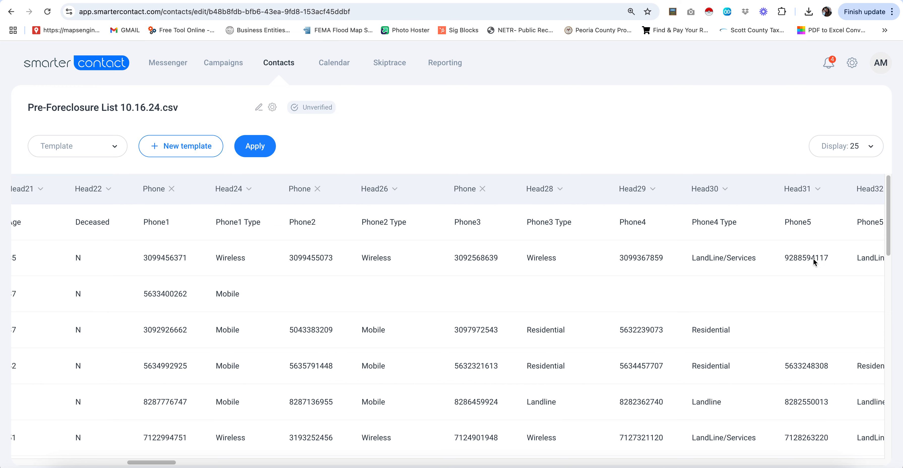
{"action": "left_click", "coordinate": [654, 194]}
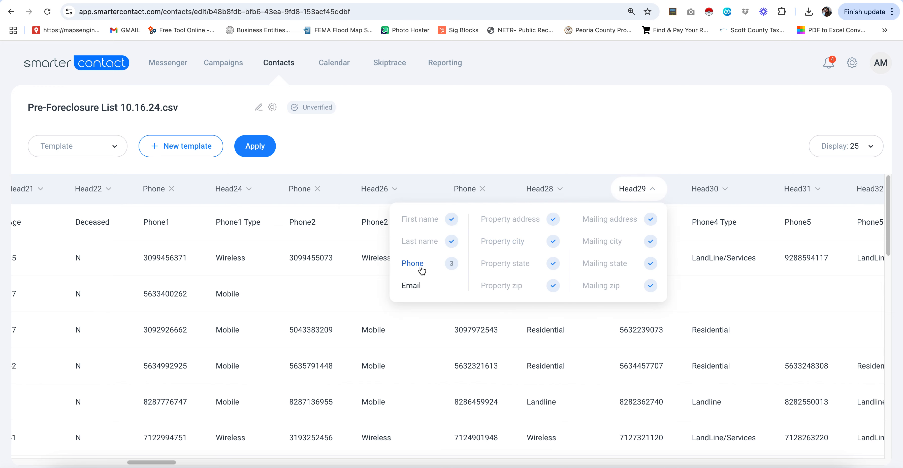
{"action": "left_click", "coordinate": [422, 270]}
{"action": "left_click", "coordinate": [779, 241]}
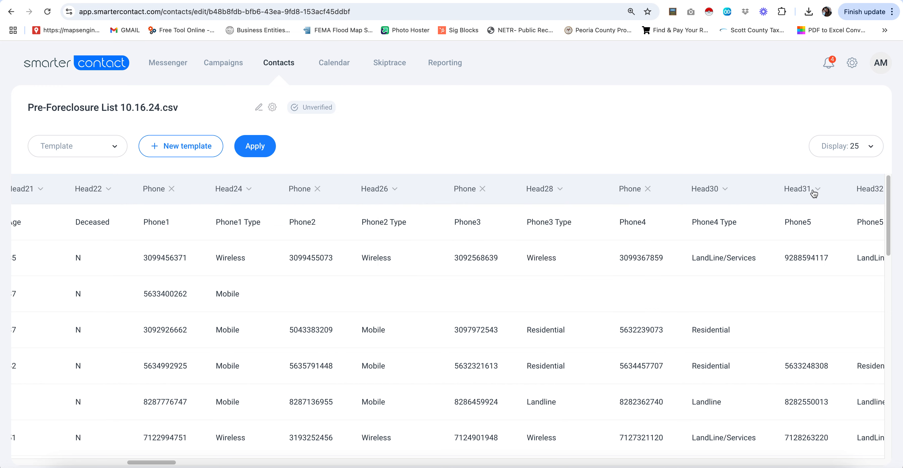
{"action": "left_click", "coordinate": [814, 194]}
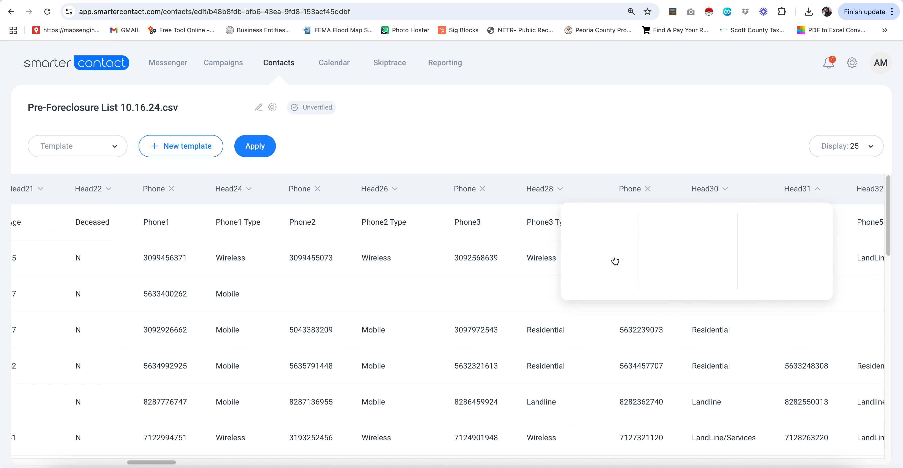
{"action": "left_click", "coordinate": [694, 130]}
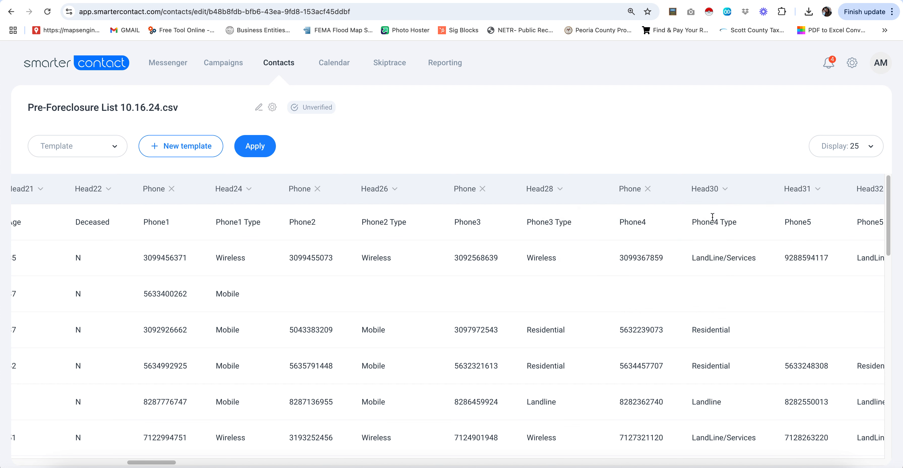
{"action": "left_click", "coordinate": [259, 108]}
- Keep the list title unchanged and continue to phone verification
{"action": "double_click", "coordinate": [151, 108]}
{"action": "triple_click", "coordinate": [151, 108]}
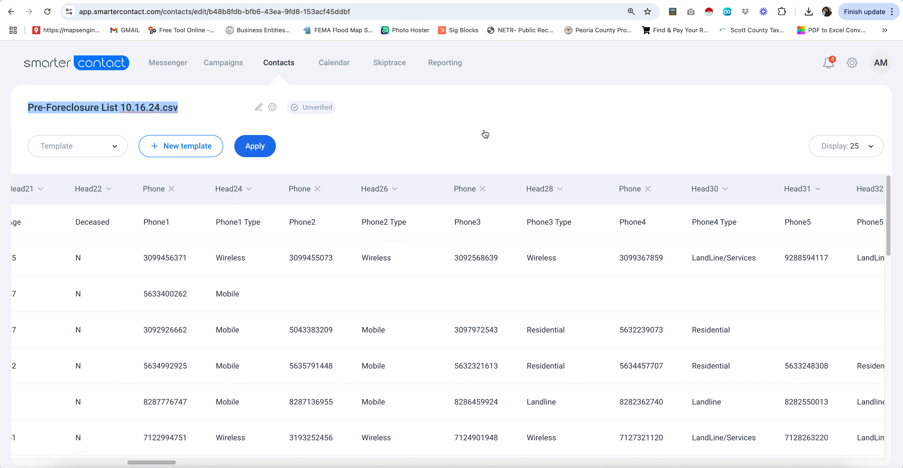
{"action": "key", "text": "Return"}
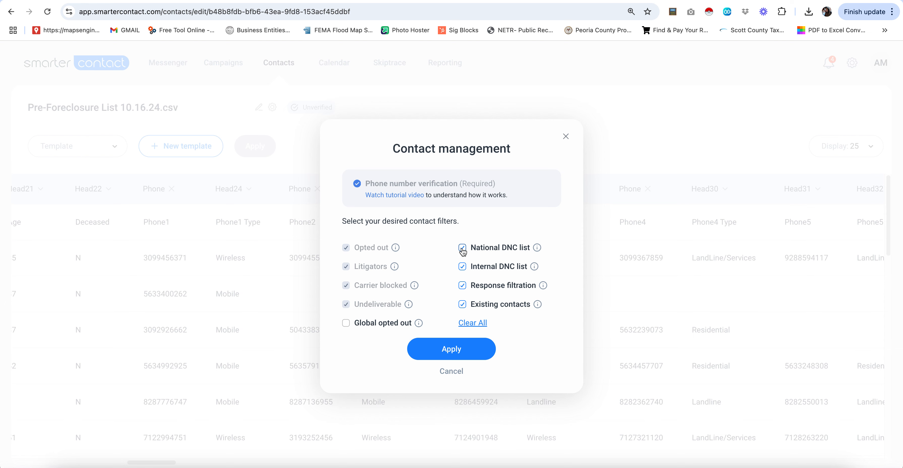
- Clear all contact filters, leaving National DNC, Internal DNC, Response filtration and Existing contacts off
{"action": "left_click", "coordinate": [473, 323]}
{"action": "mouse_move", "coordinate": [538, 251]}
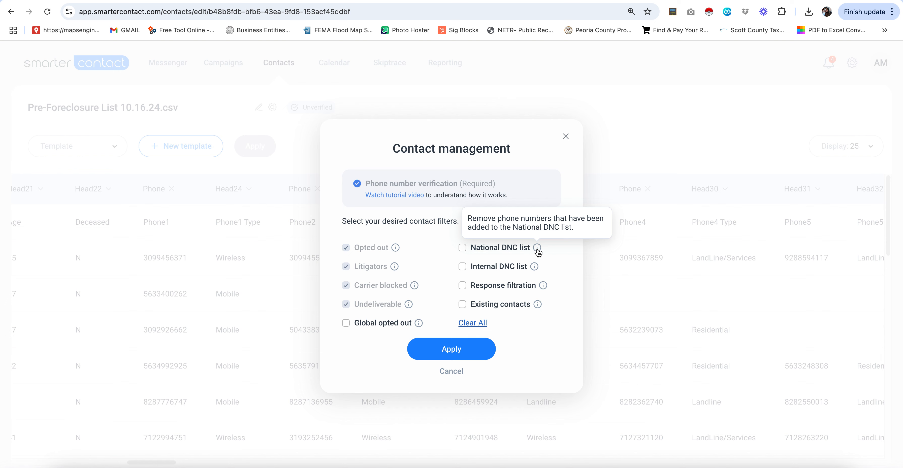
{"action": "left_click", "coordinate": [463, 249]}
{"action": "left_click", "coordinate": [462, 249]}
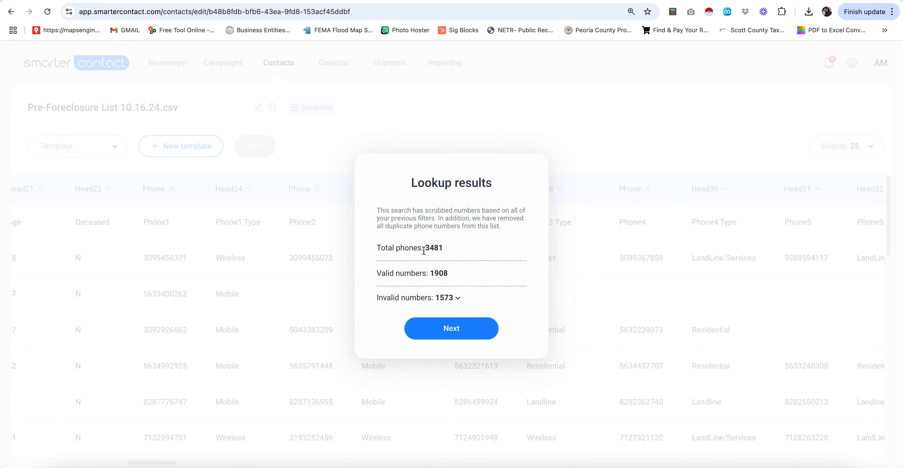
- Review the invalid-number breakdown, accept the lookup results, and view the contact Groups list
{"action": "left_click", "coordinate": [456, 297]}
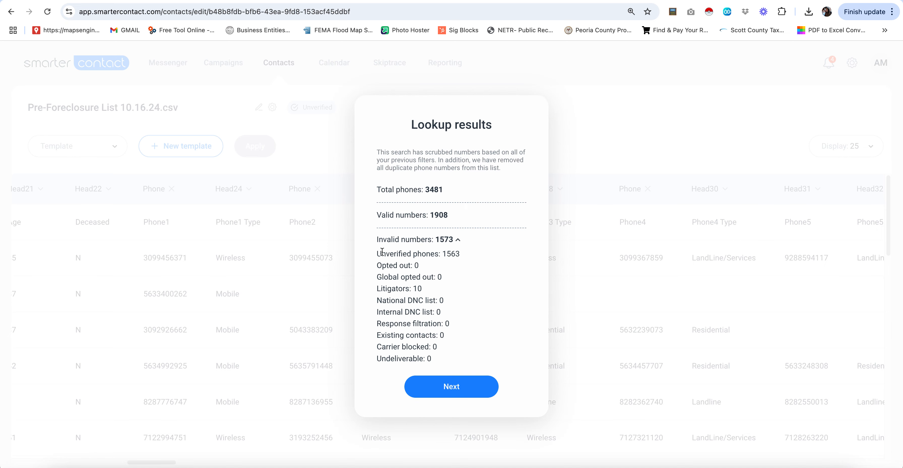
{"action": "left_click_drag", "start_coordinate": [377, 254], "coordinate": [476, 252]}
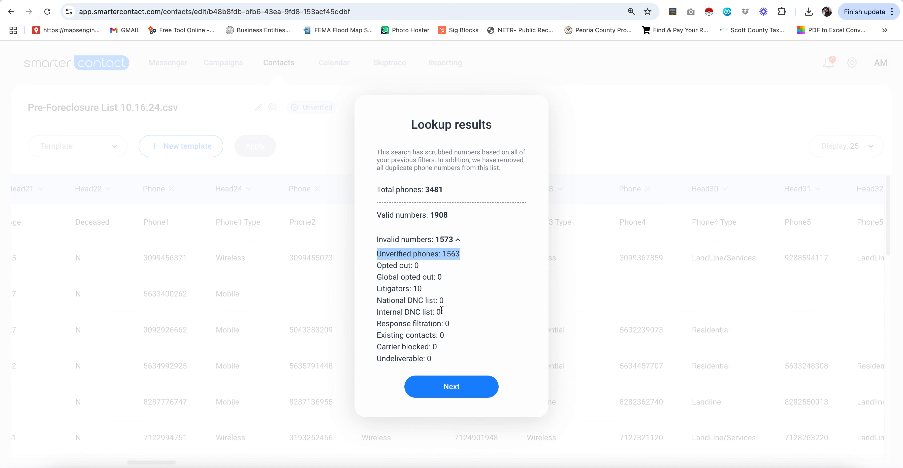
{"action": "left_click", "coordinate": [458, 385]}
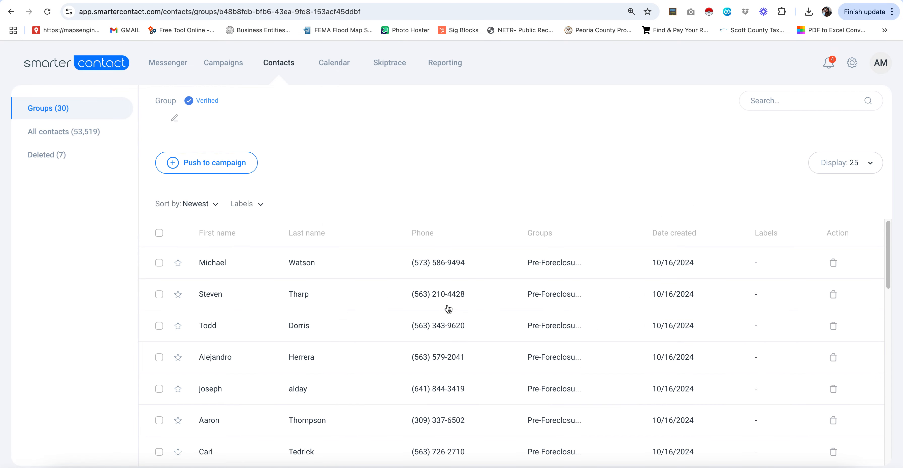
{"action": "left_click", "coordinate": [278, 68]}
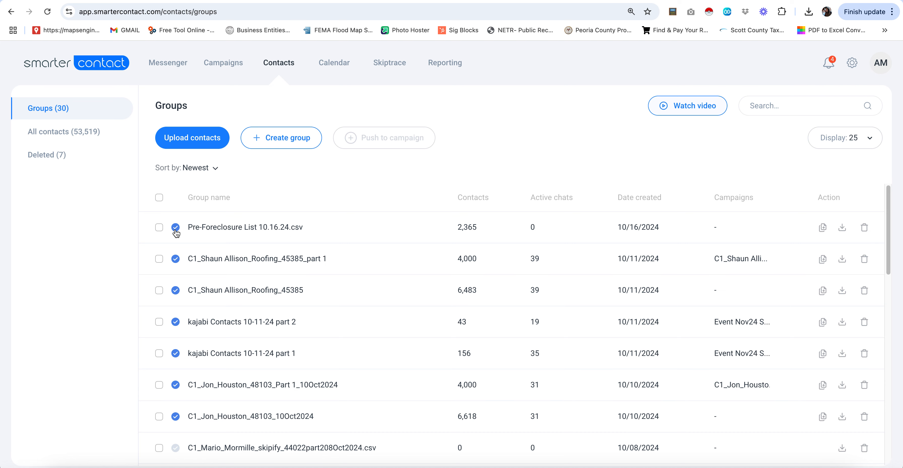
- Create a standard campaign using the Pre-Foreclosure List 10.16.24.csv group (2,365 contacts)
{"action": "left_click", "coordinate": [233, 65]}
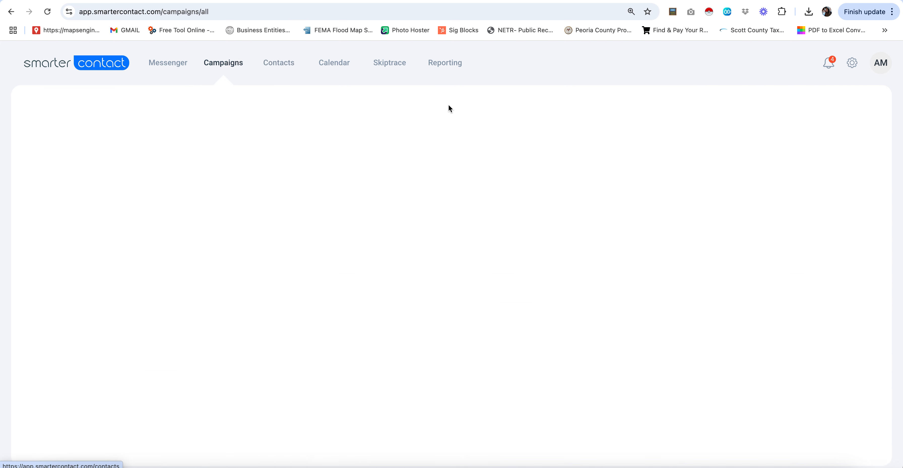
{"action": "left_click", "coordinate": [197, 107]}
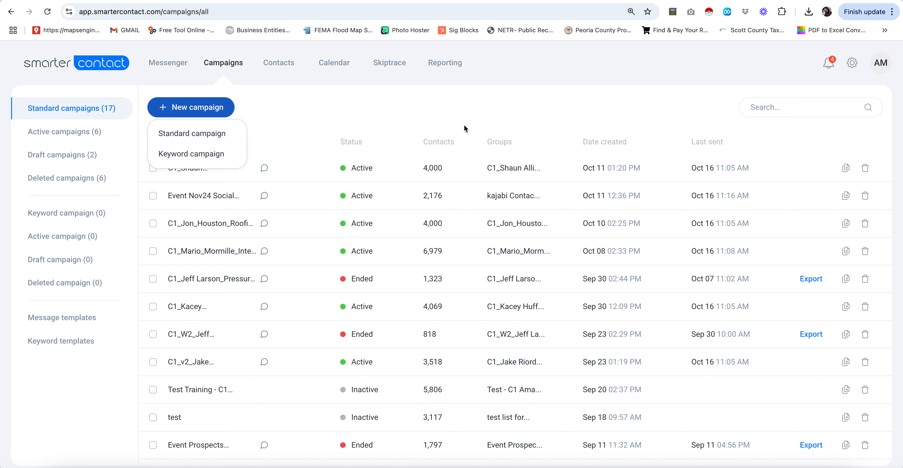
{"action": "left_click", "coordinate": [217, 136]}
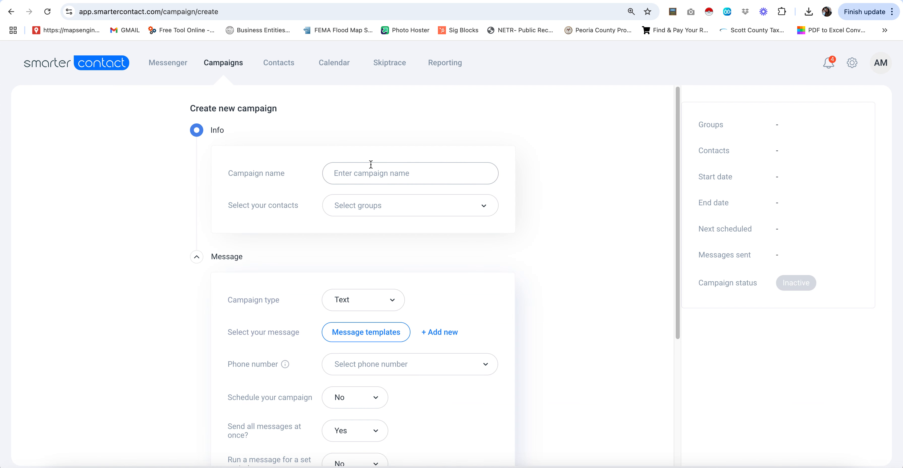
{"action": "left_click", "coordinate": [408, 211]}
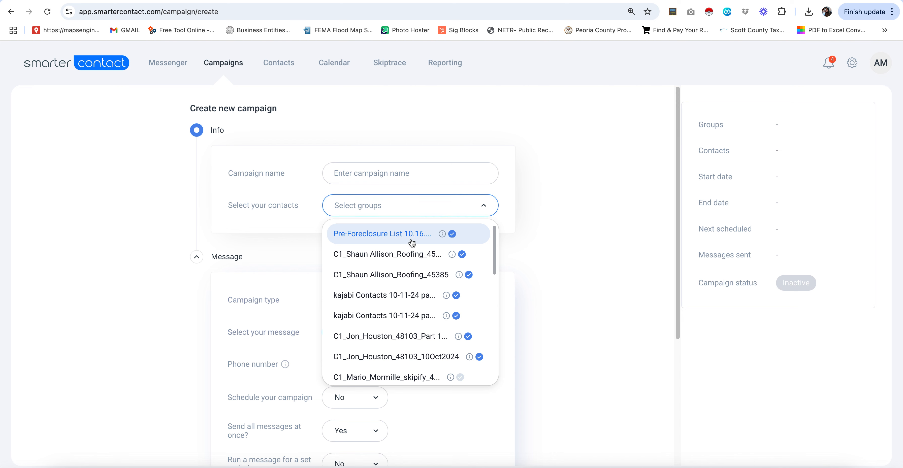
{"action": "left_click", "coordinate": [401, 235]}
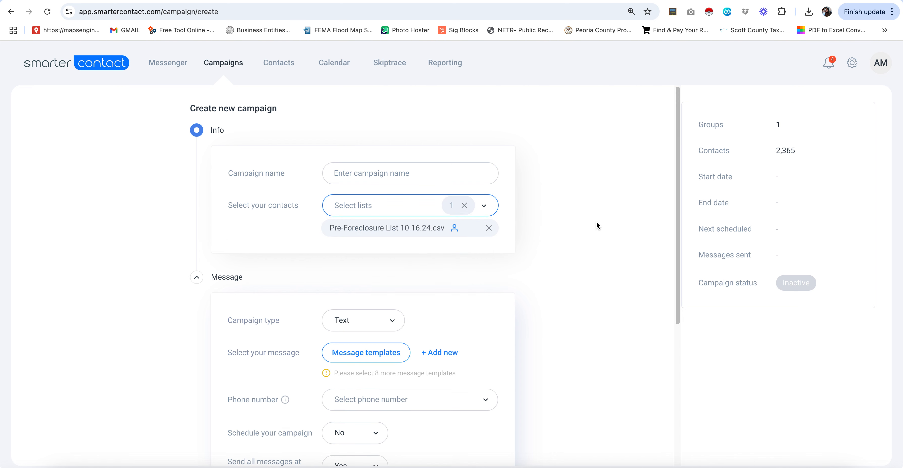